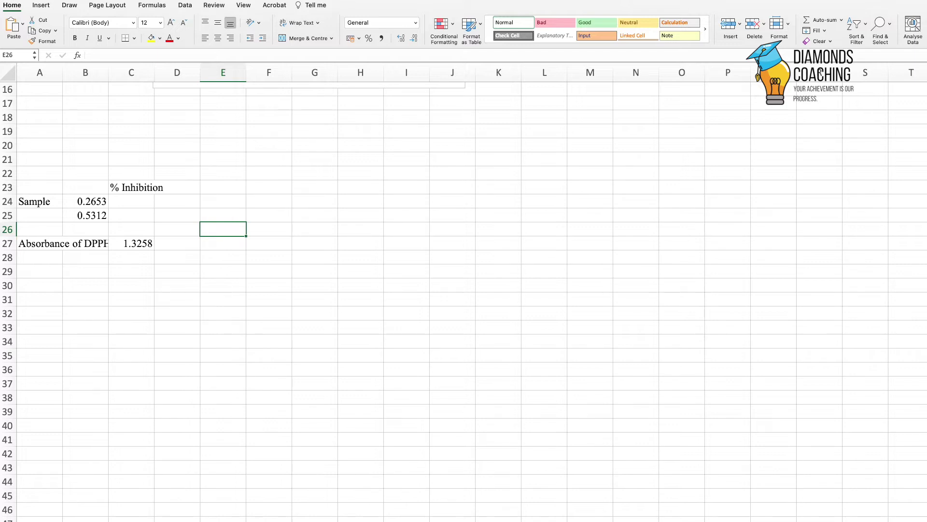
Step: Check the absorbances in B24, B25 and C27, then widen column B for the 'Absorbance of DPPH' label
left_click(92, 207)
left_click(92, 214)
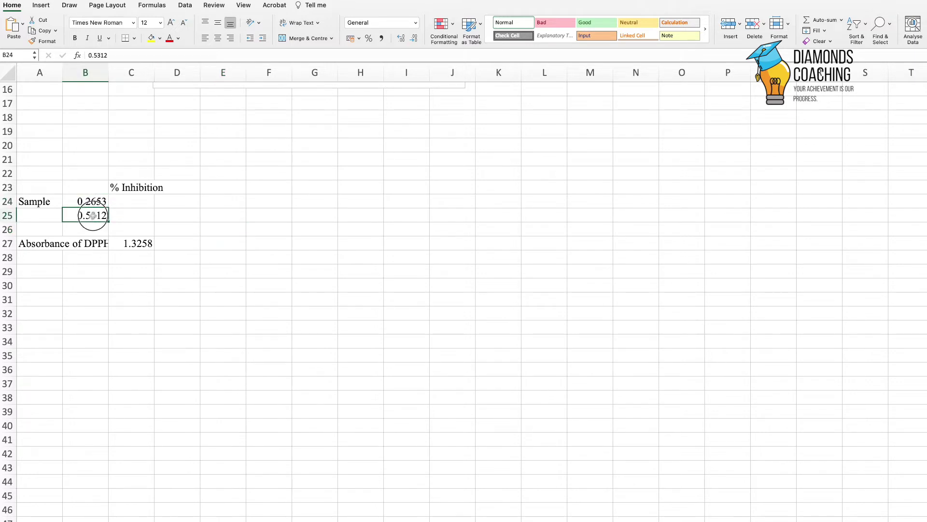
left_click(141, 247)
left_click_drag(108, 71, 117, 72)
left_click(179, 240)
left_click(147, 206)
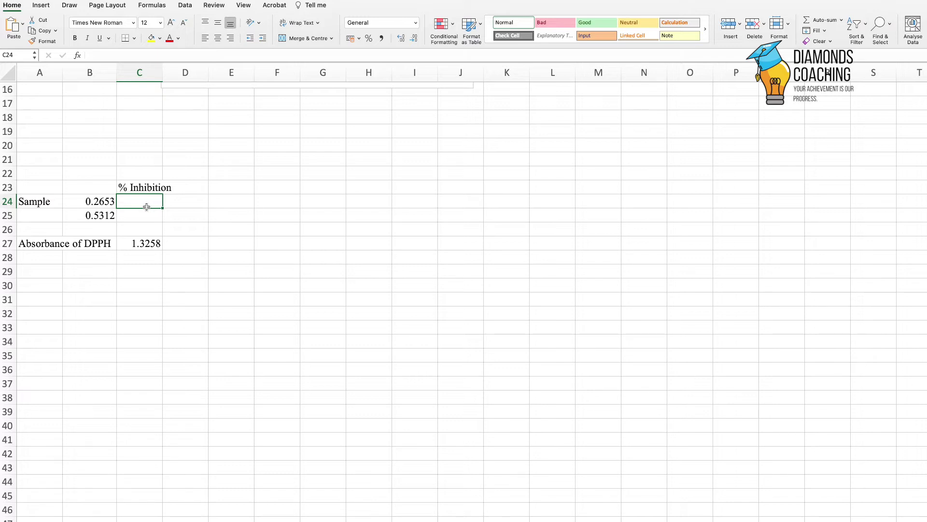
Step: Enter =((C27-B24)/C27)*100 in C24, giving 79.98944% inhibition for the first sample
type("=((")
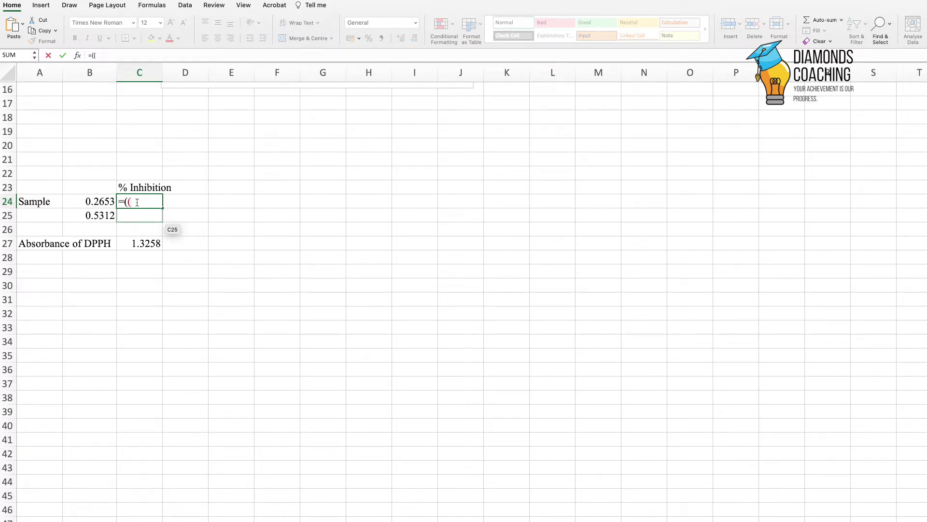
left_click(152, 244)
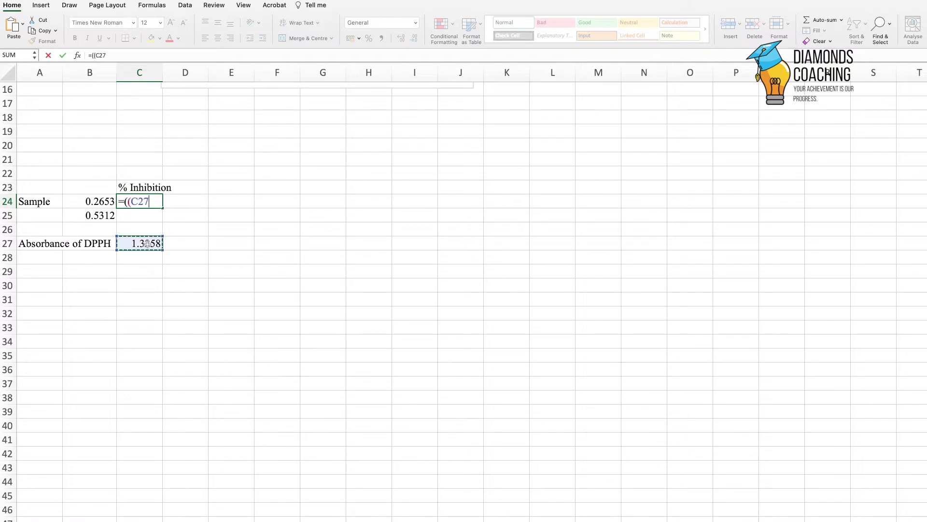
type("-")
left_click(104, 203)
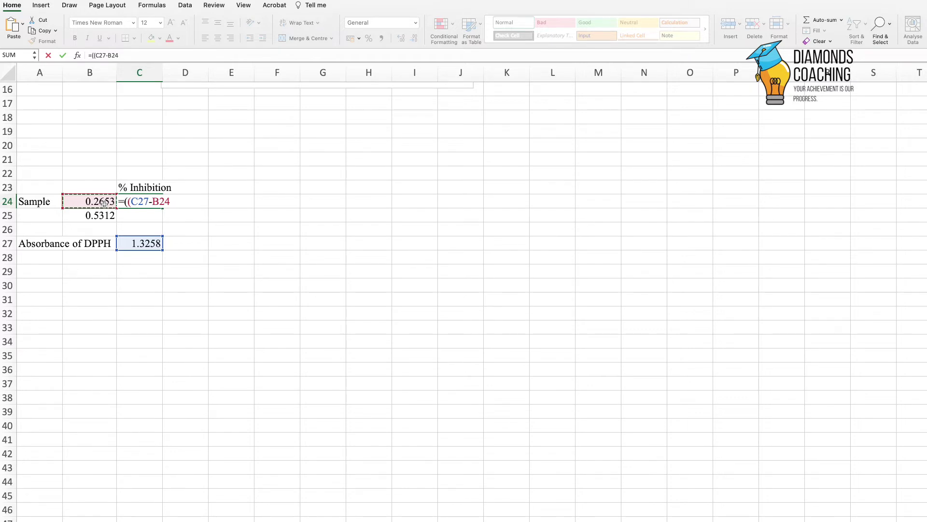
type(")/")
left_click(129, 244)
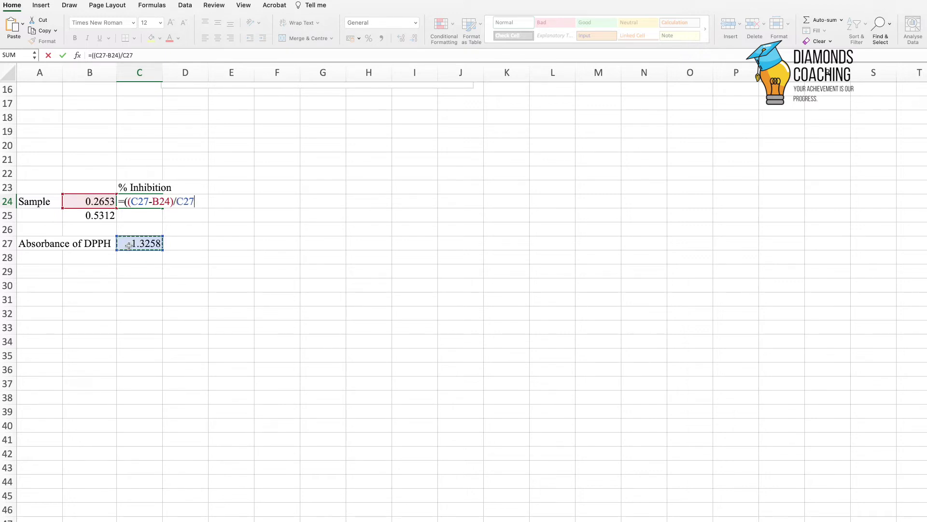
type(")*100")
key("Return")
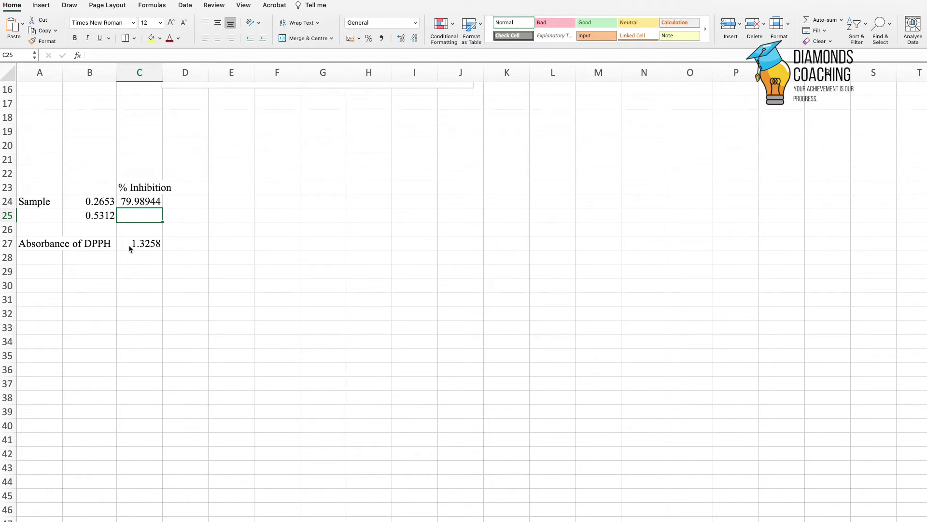
left_click(142, 204)
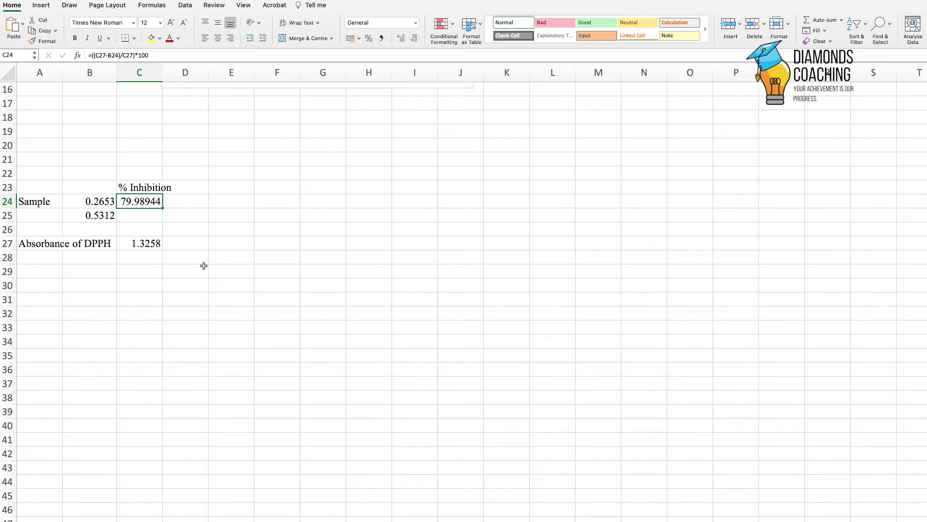
Step: Enter =((C27-B25)/C27)*100 in C25, giving 59.93362% inhibition for the second sample
left_click(107, 218)
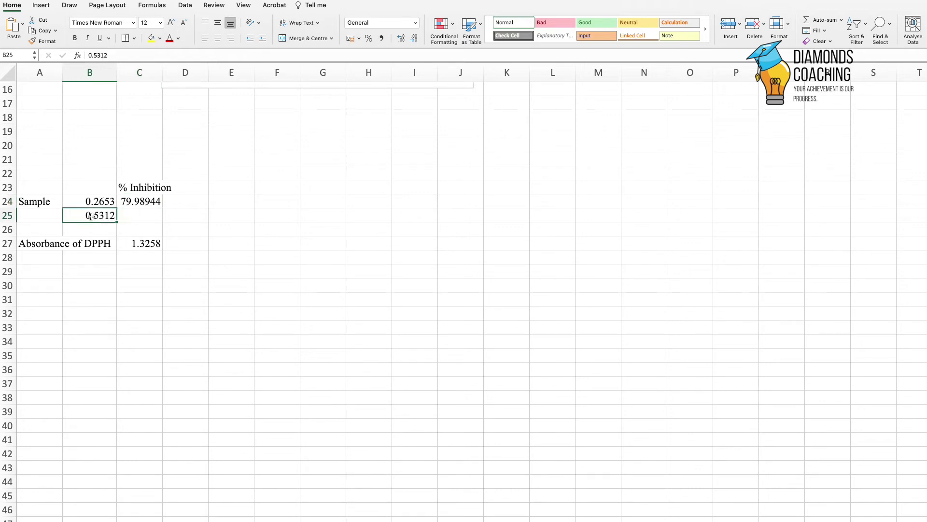
left_click(140, 201)
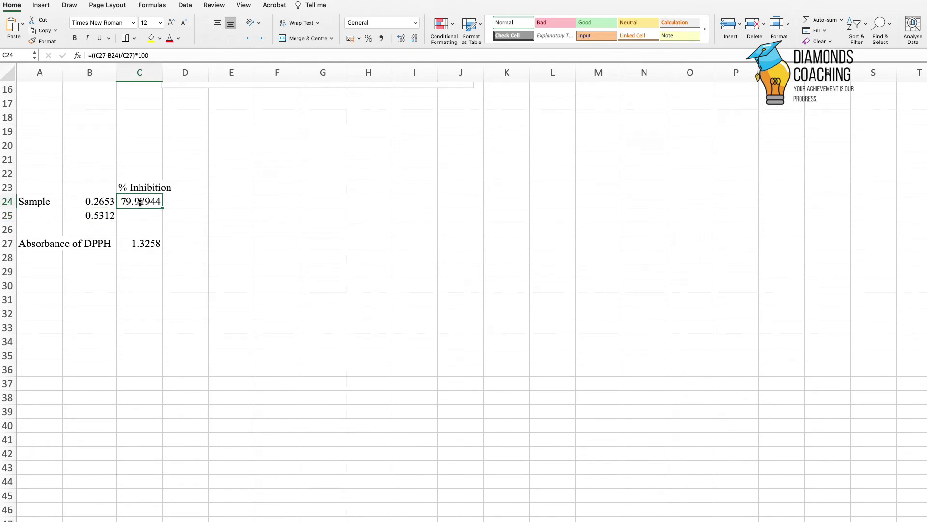
left_click(156, 216)
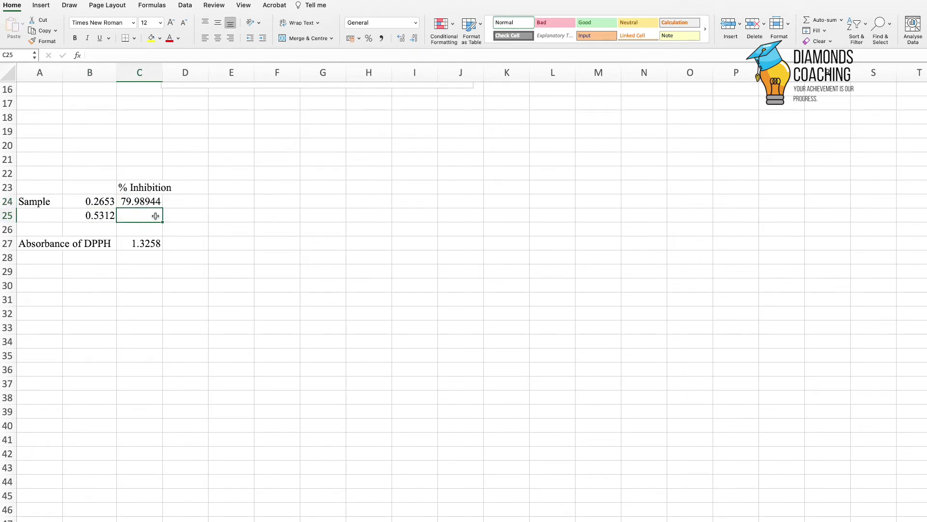
type("=((")
left_click(148, 241)
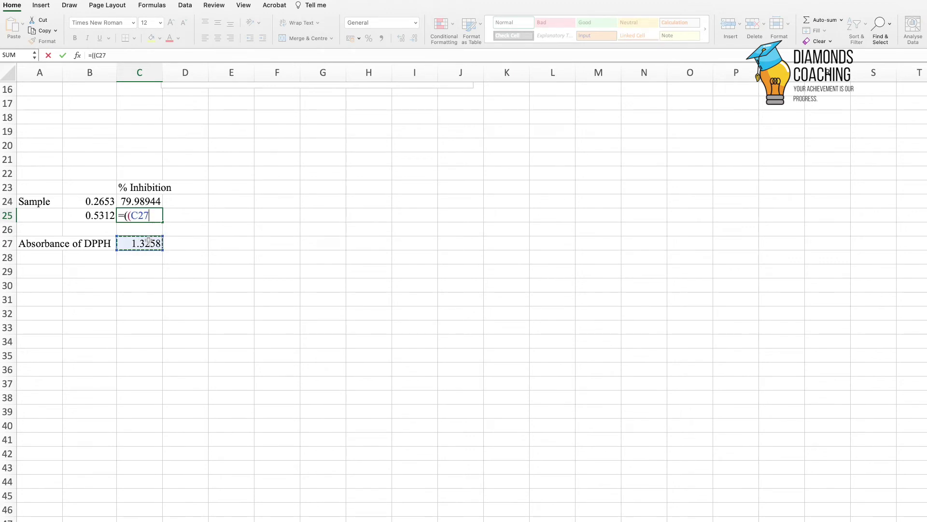
type("-")
left_click(99, 214)
type(")/")
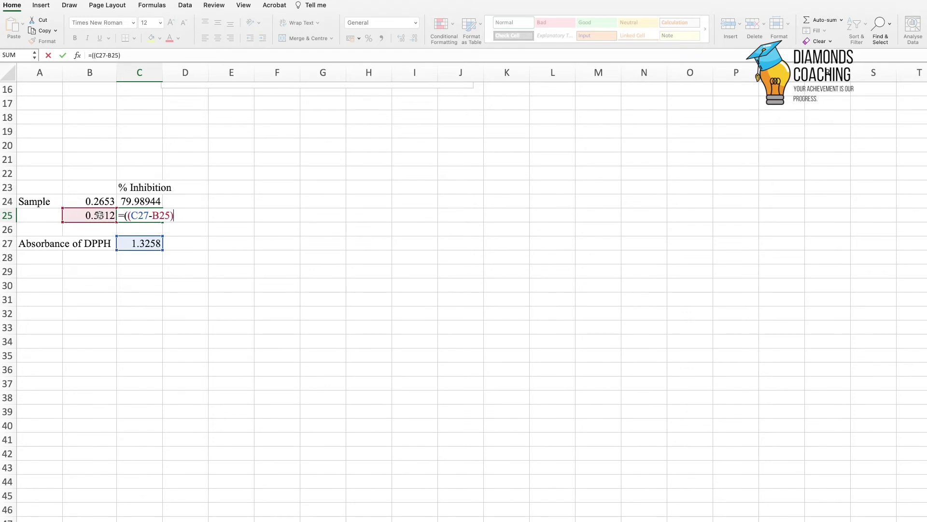
left_click(146, 244)
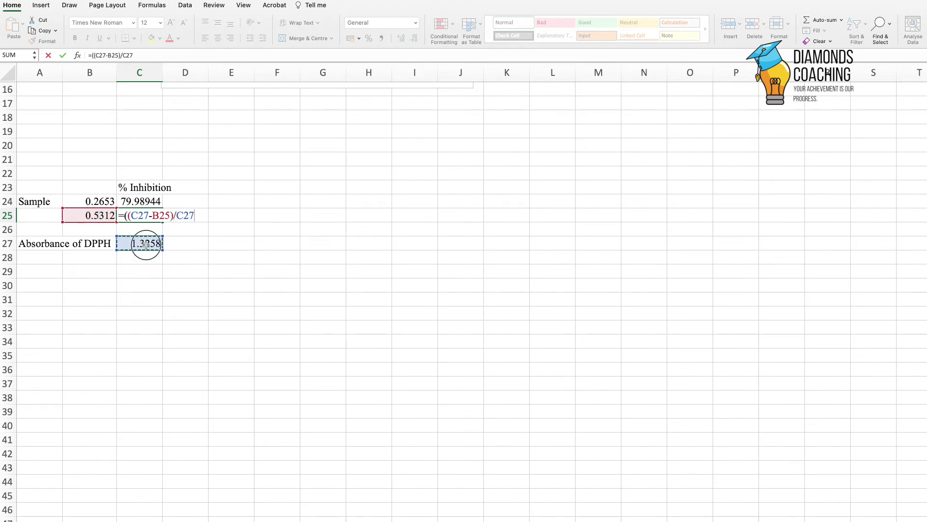
type(")*100")
key("Return")
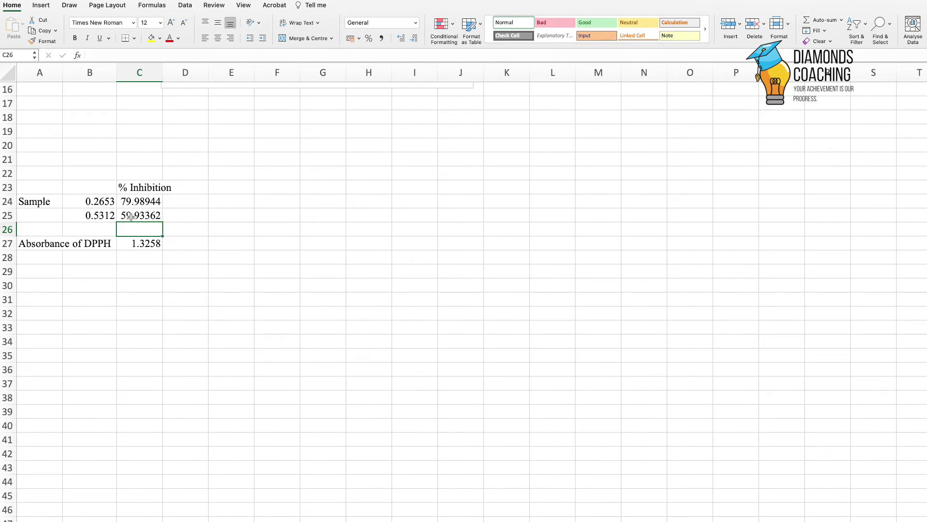
left_click(105, 210)
left_click(107, 204)
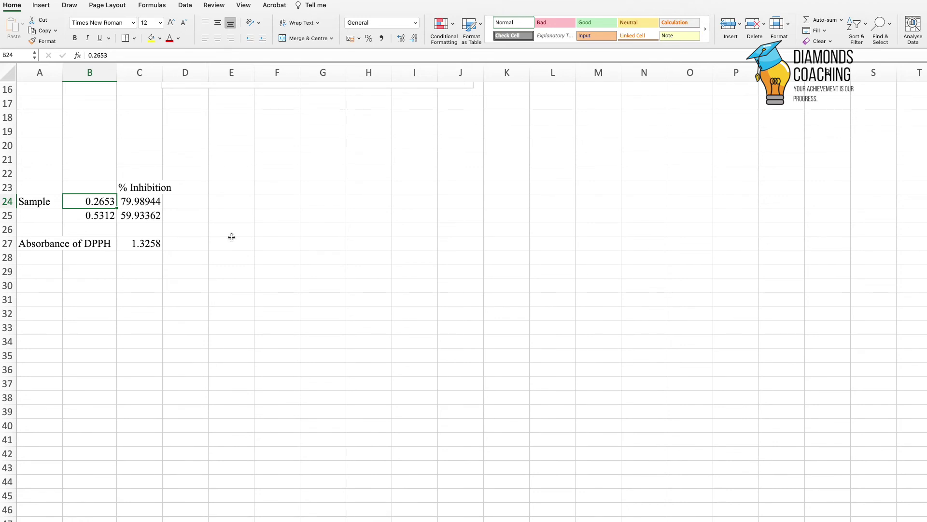
left_click(227, 201)
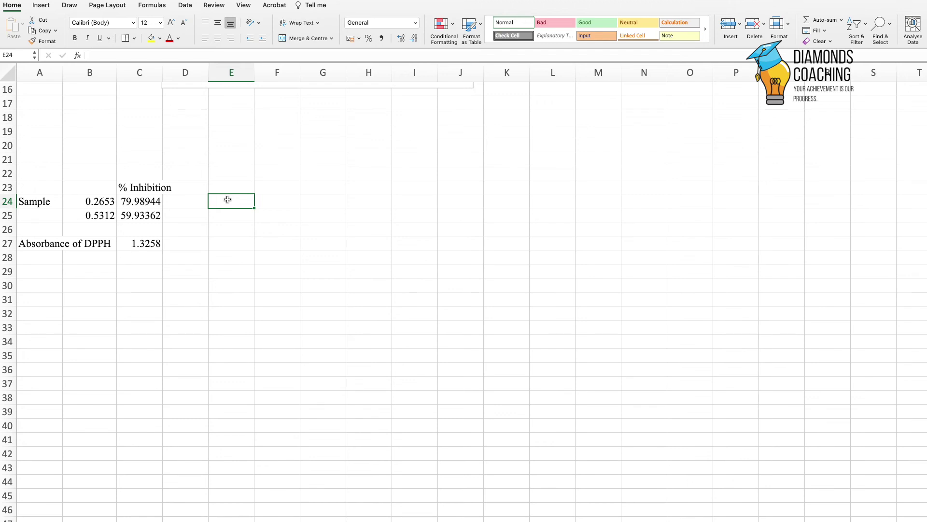
Step: Write the formula in words in E24: '=abs. of DPPh - Abs. of sample/ abs. of DPPH *100'
type("=")
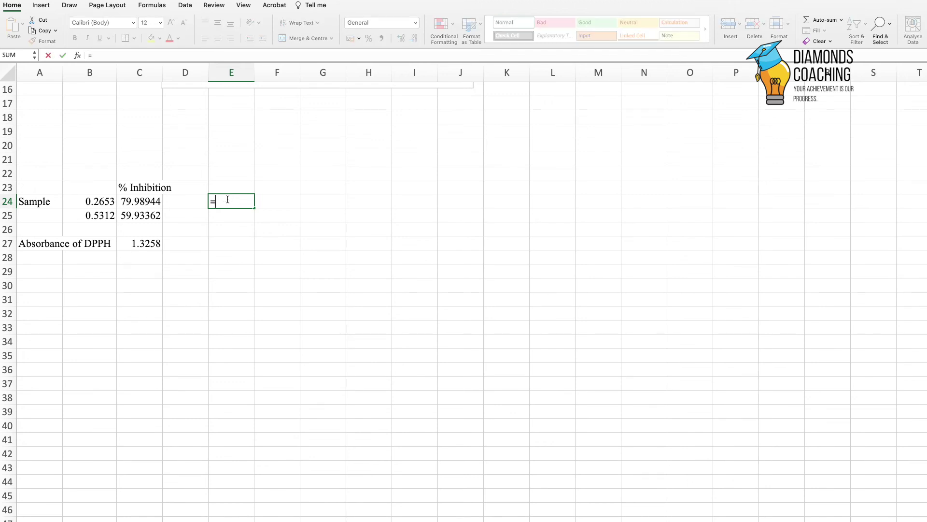
type("abs")
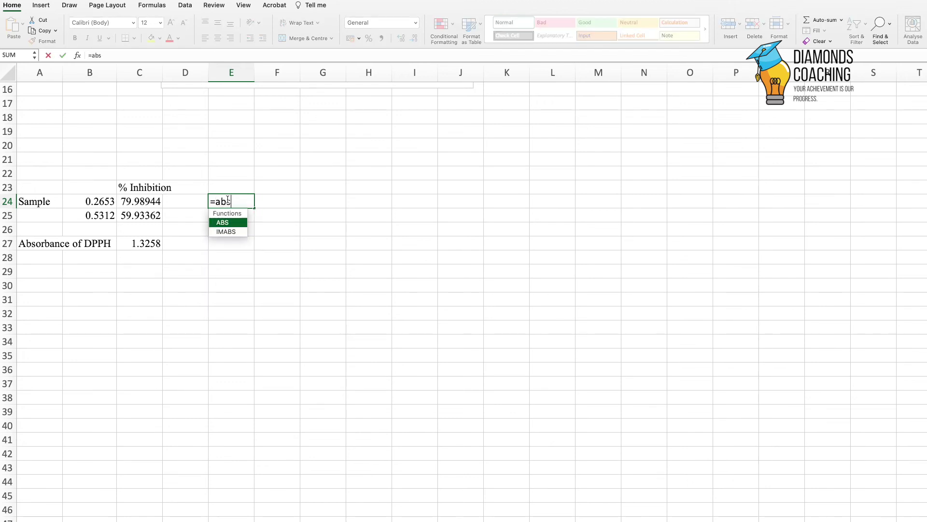
type(". of ")
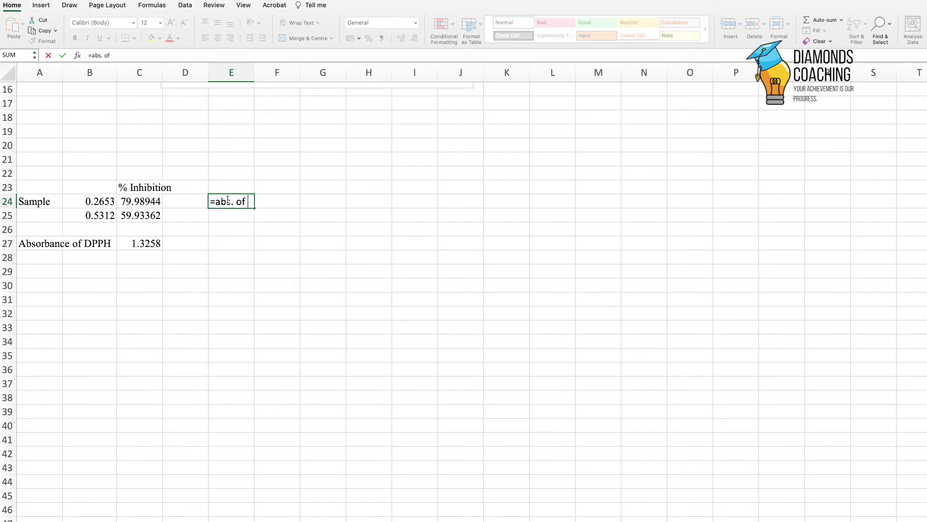
type("DPPh - Abs. of sample")
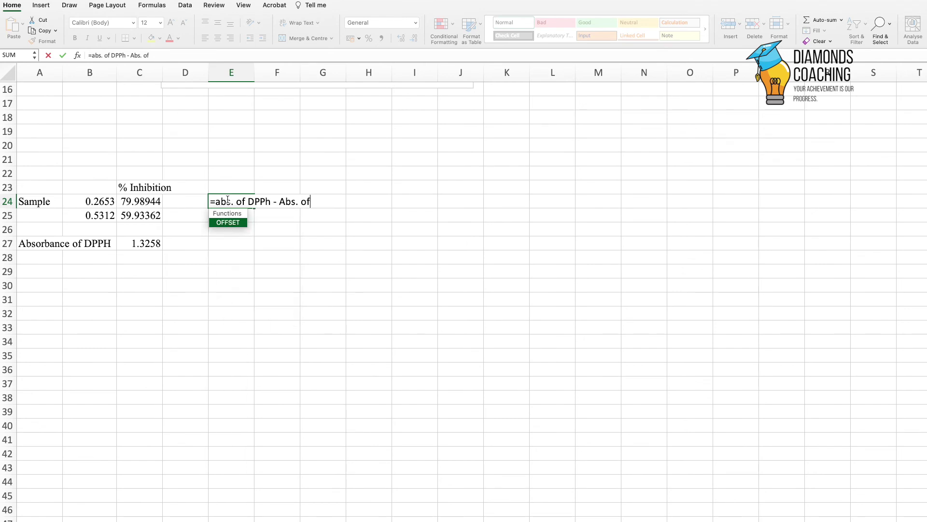
type("/")
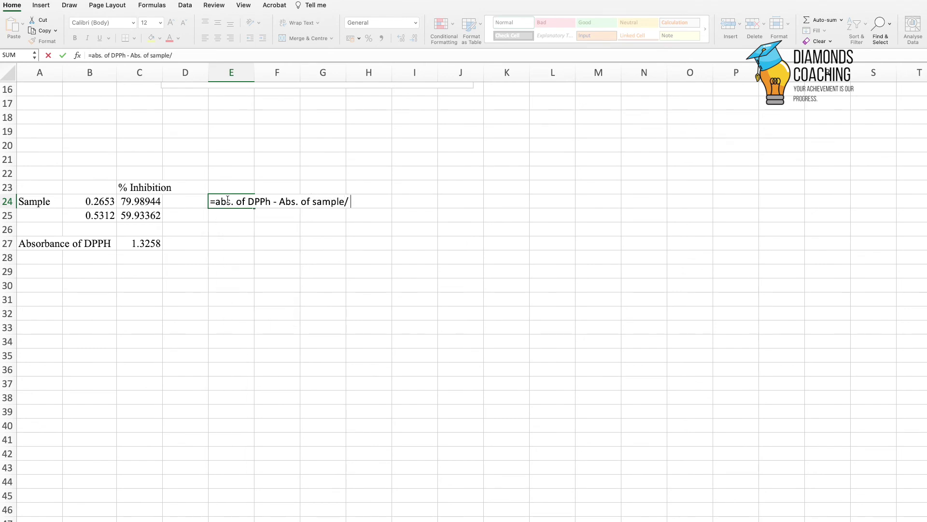
type(" abs. of DPPH")
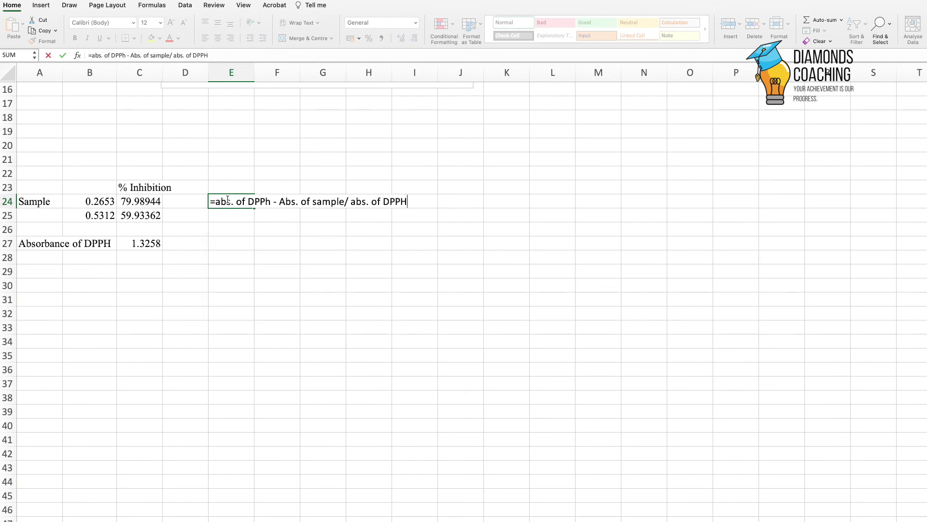
type(" *100")
left_click_drag(228, 200, 214, 221)
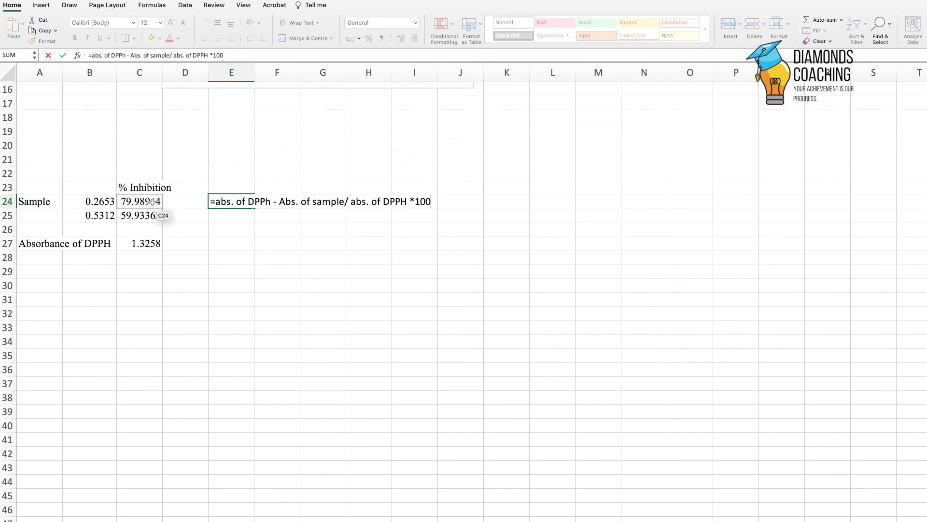